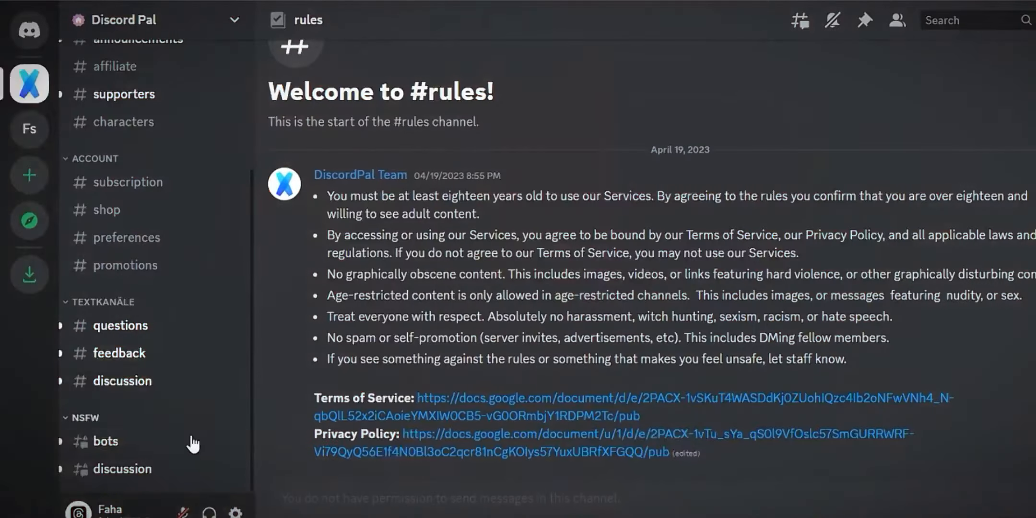
# - Switch from the rules channel to the Discord Pal #discussion channel
pyautogui.click(186, 468)
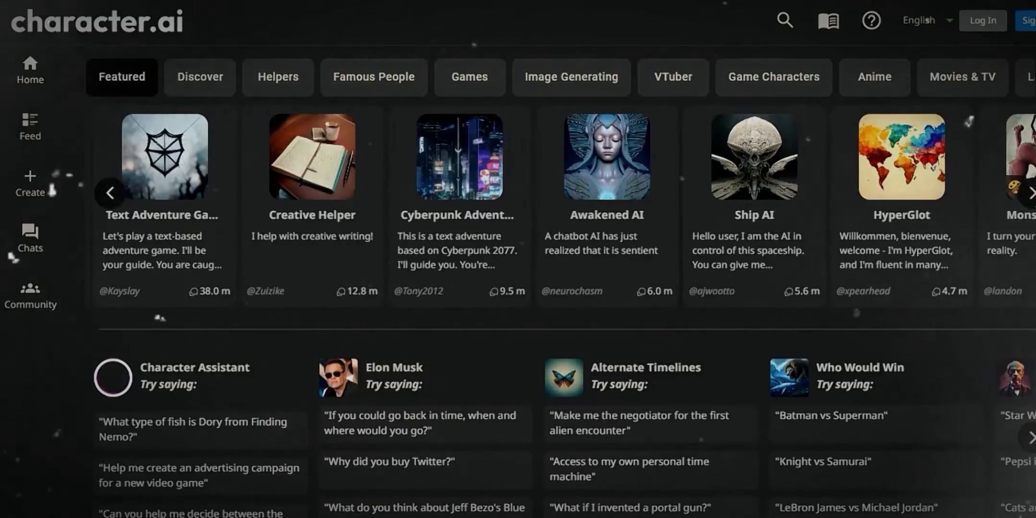
pyautogui.scroll(-1, 519, 324)
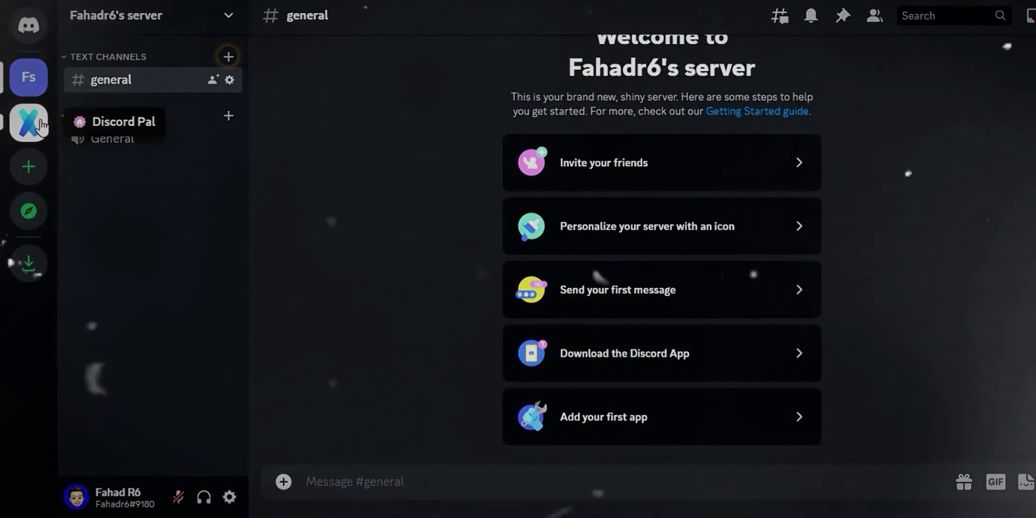
# - Return to the Discord Pal server, skim the welcome message and view the #faq channel
pyautogui.click(29, 124)
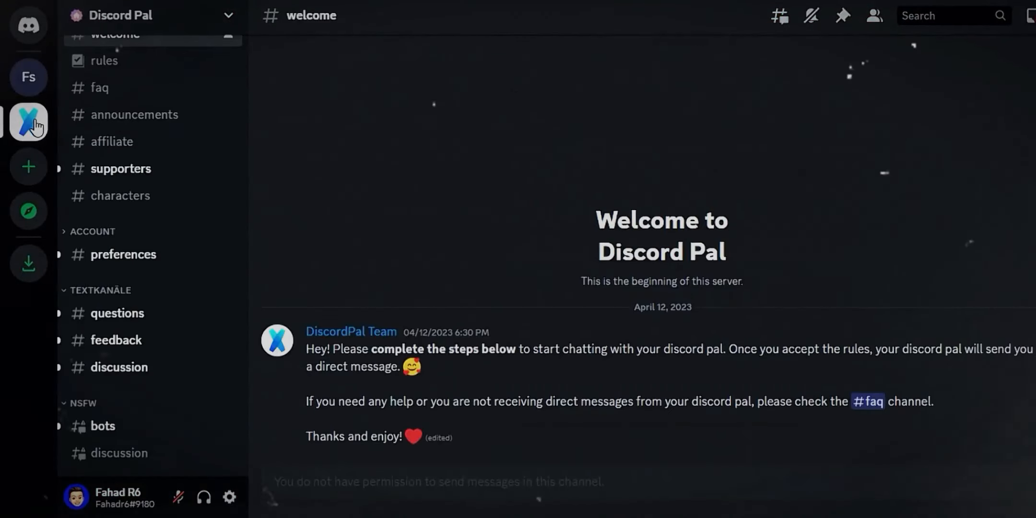
pyautogui.moveTo(307, 348); pyautogui.dragTo(425, 438)
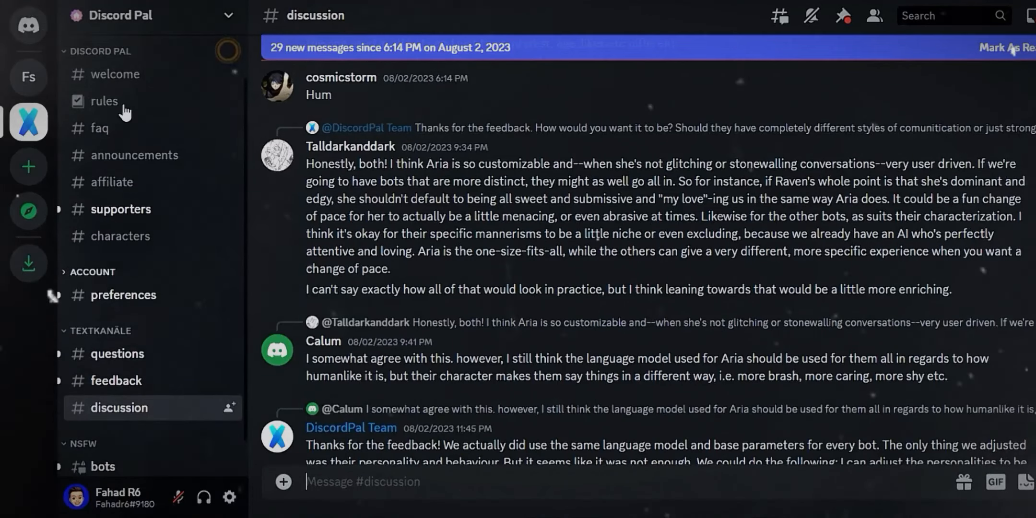
pyautogui.scroll(3, 153, 318)
pyautogui.click(101, 179)
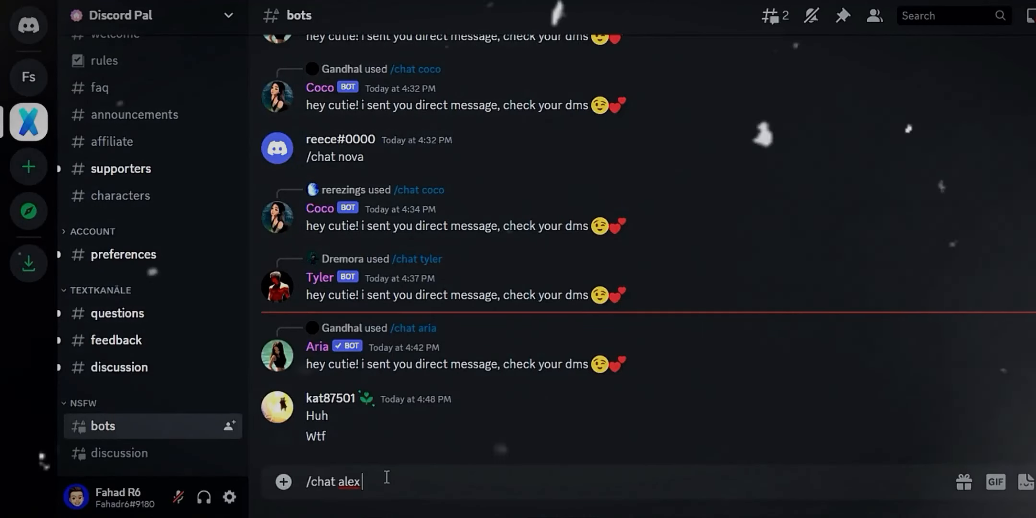
# - Edit the drafted command to /chat hi and send it in the bots channel
pyautogui.press('BackSpace')
pyautogui.press('BackSpace')
pyautogui.write('g')
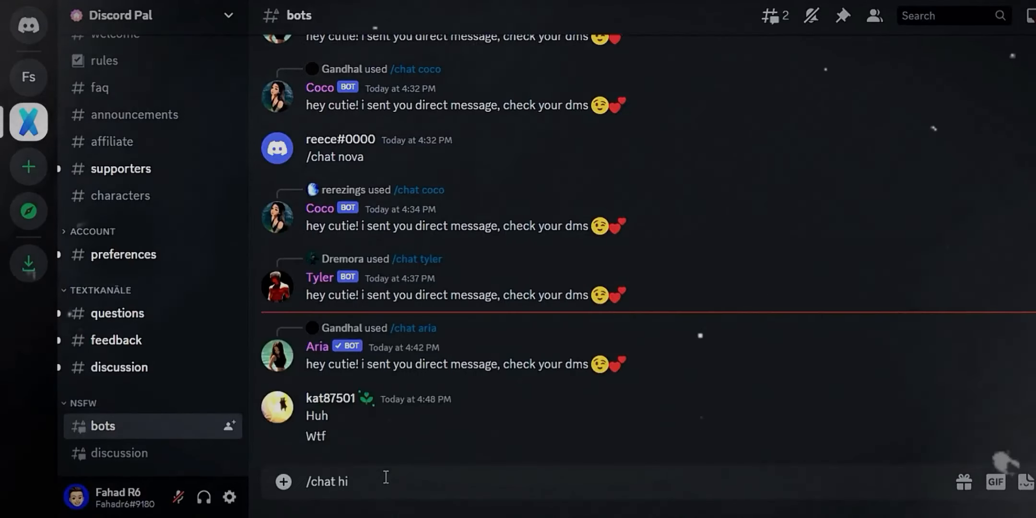
pyautogui.press('Return')
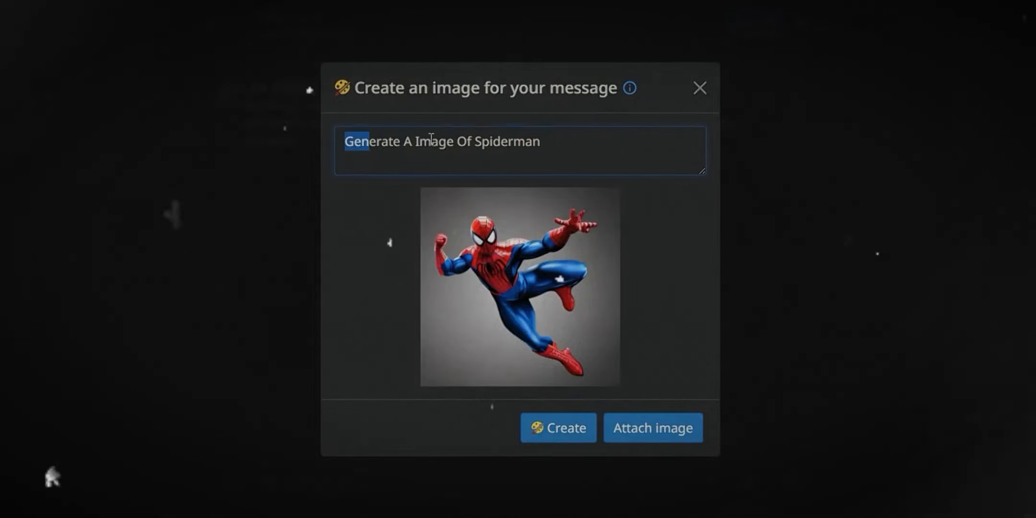
# - Read the image prompt in Tyler's DM and view the Spider-Man image full size
pyautogui.moveTo(357, 141); pyautogui.dragTo(550, 141)
pyautogui.click(421, 242)
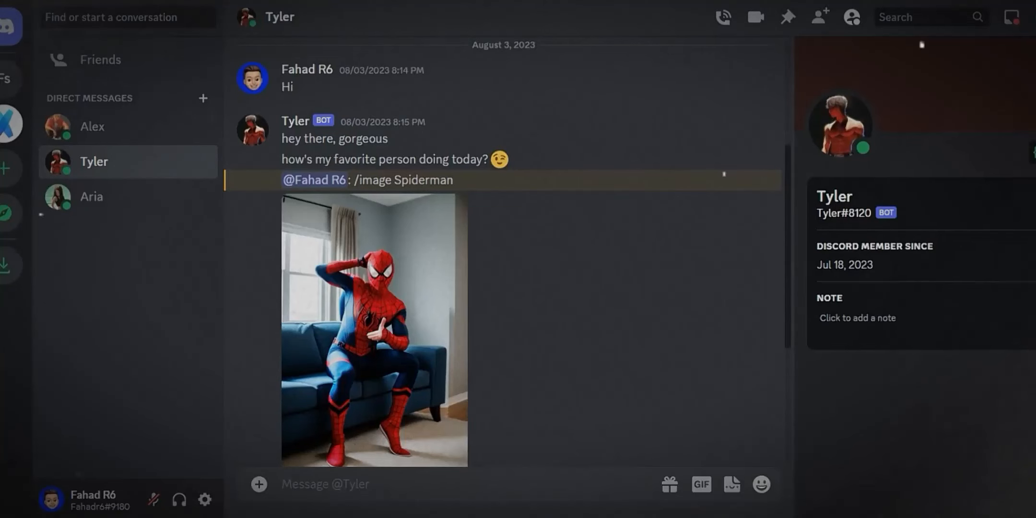
pyautogui.scroll(-5, 326, 268)
pyautogui.scroll(2, 349, 268)
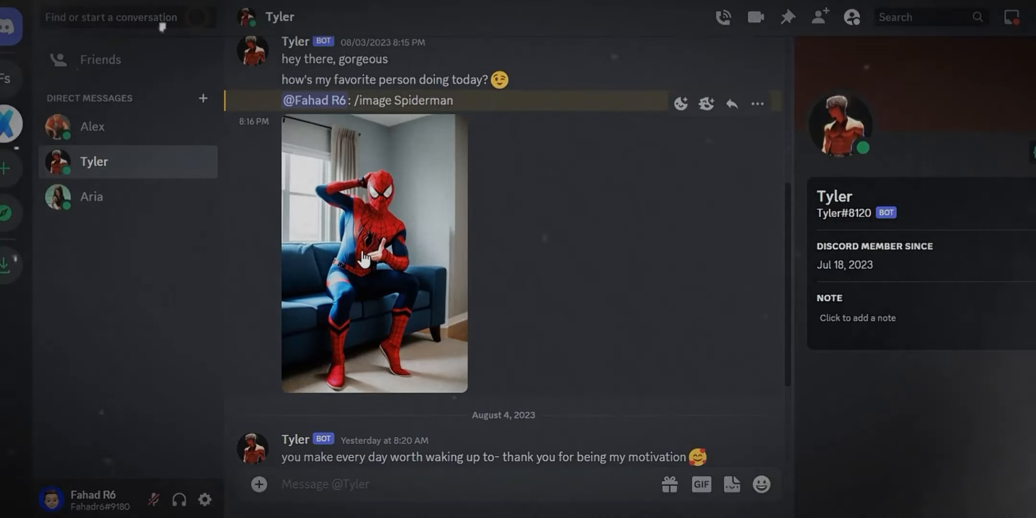
pyautogui.click(366, 260)
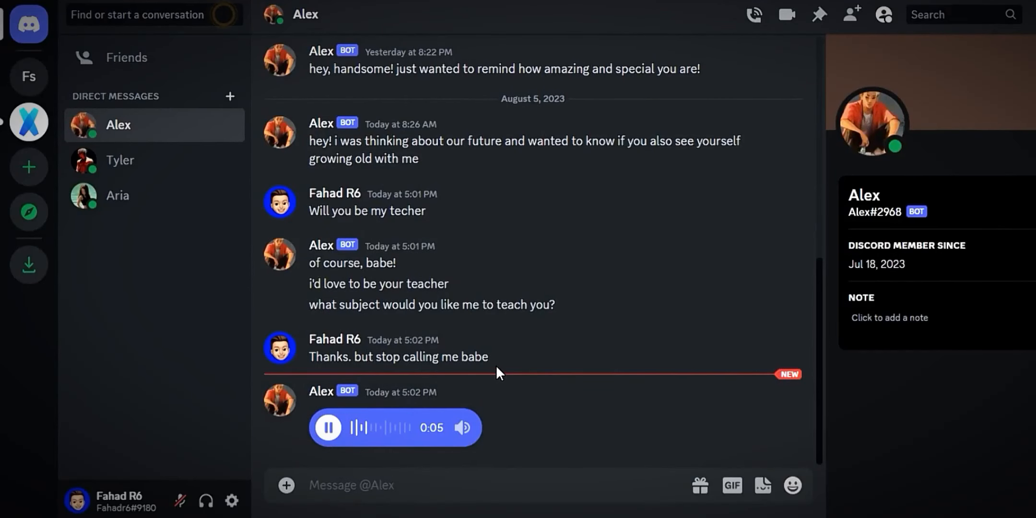
pyautogui.moveTo(632, 243)
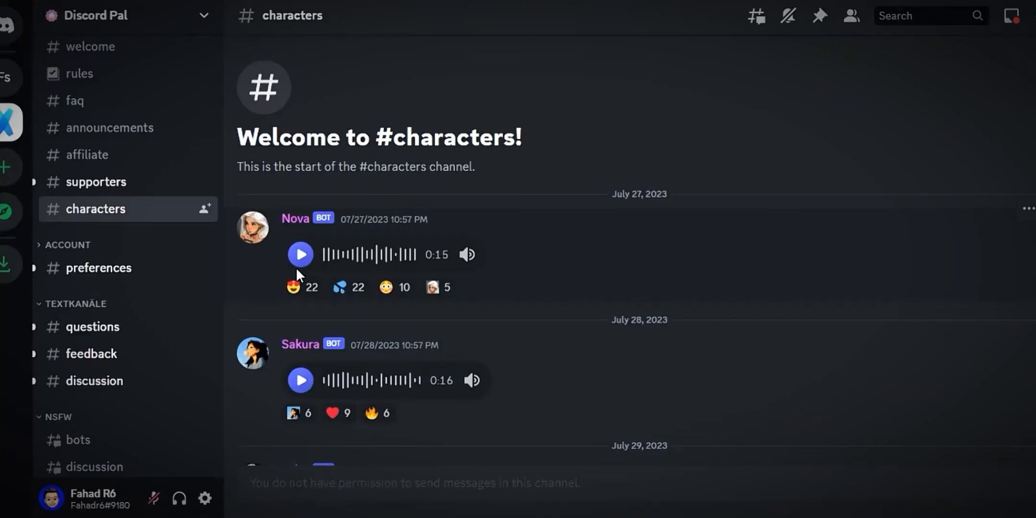
pyautogui.scroll(-2, 505, 330)
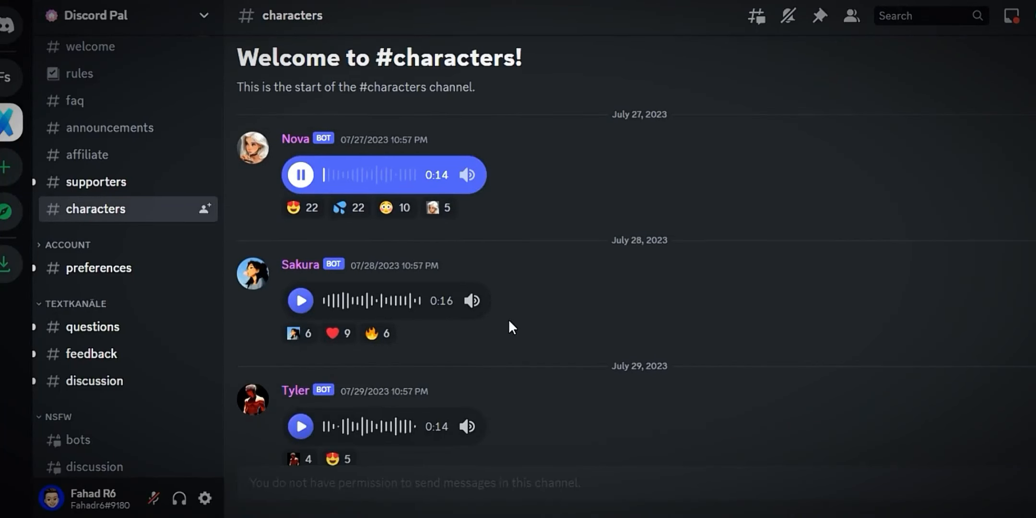
pyautogui.scroll(-1, 508, 320)
# - Play the voice messages from Sakura, Tyler, Raven, Luna, Alex and Coco in #characters
pyautogui.click(301, 221)
pyautogui.scroll(-1, 410, 294)
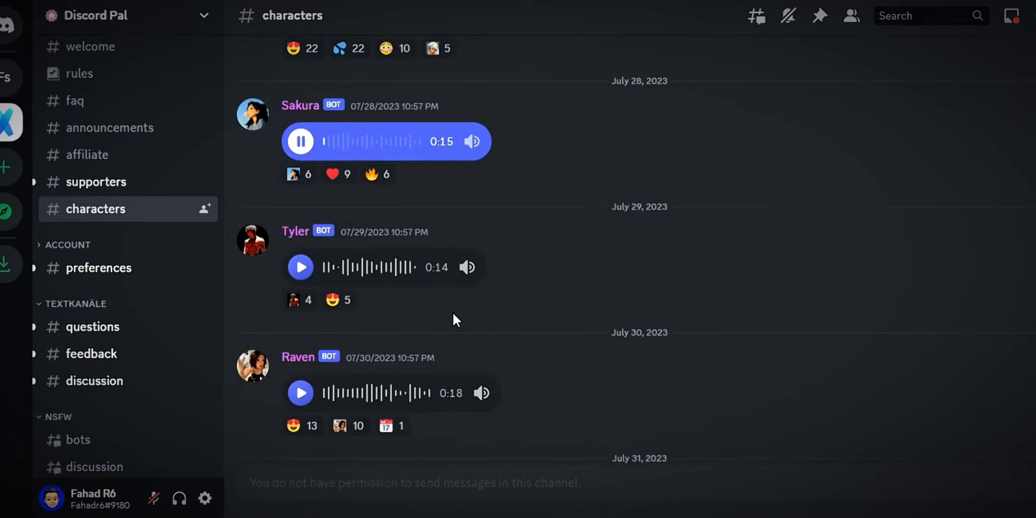
pyautogui.click(300, 267)
pyautogui.scroll(-1, 357, 292)
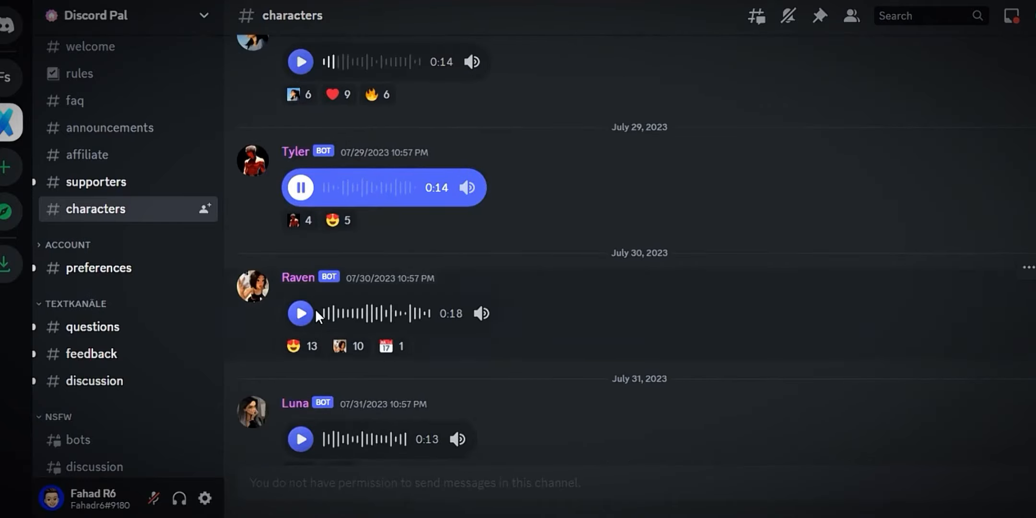
pyautogui.click(300, 313)
pyautogui.scroll(-1, 369, 308)
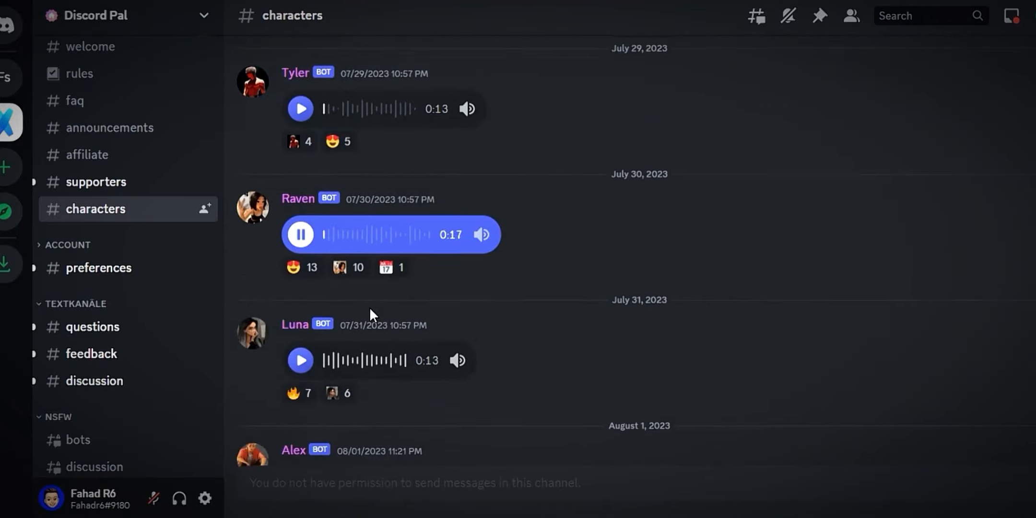
pyautogui.click(301, 359)
pyautogui.scroll(-2, 431, 325)
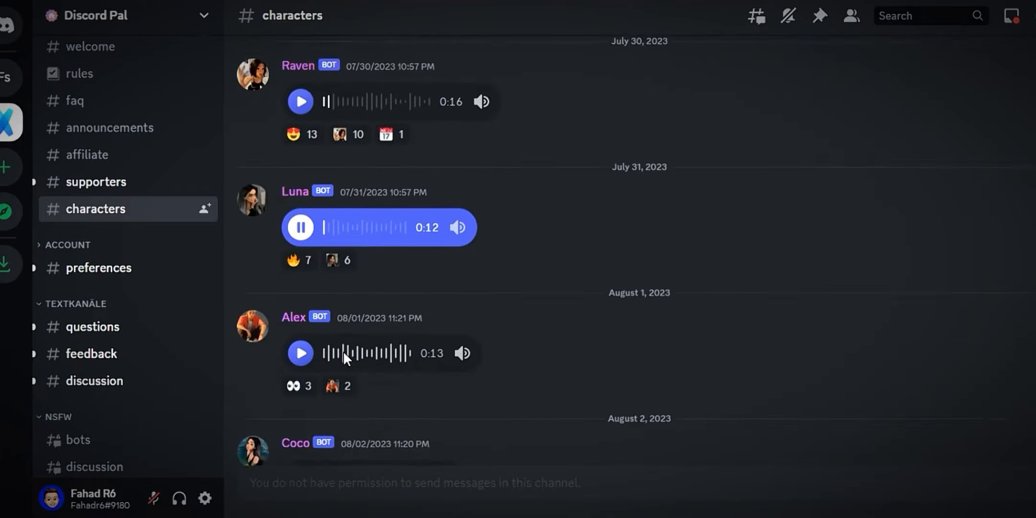
pyautogui.click(301, 326)
pyautogui.scroll(-1, 389, 372)
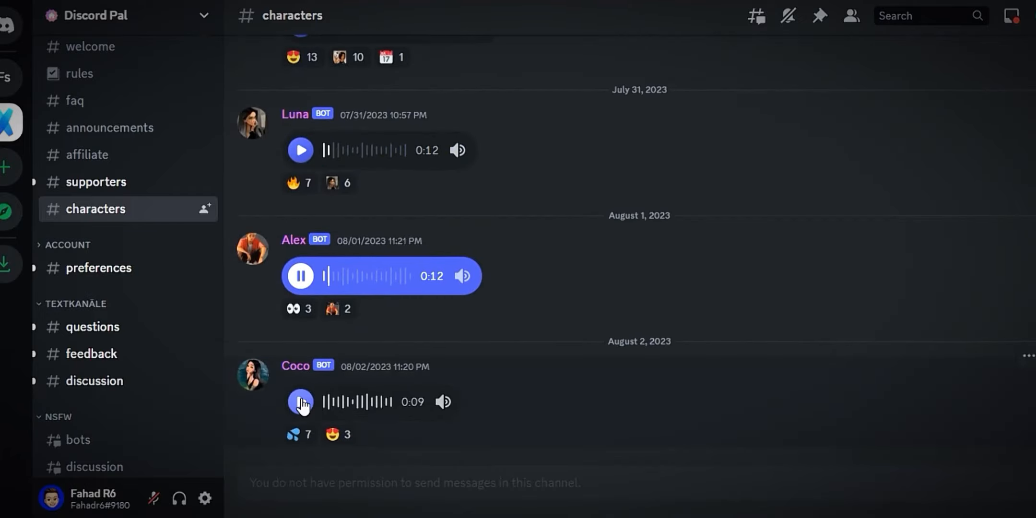
pyautogui.click(301, 402)
pyautogui.scroll(1, 423, 320)
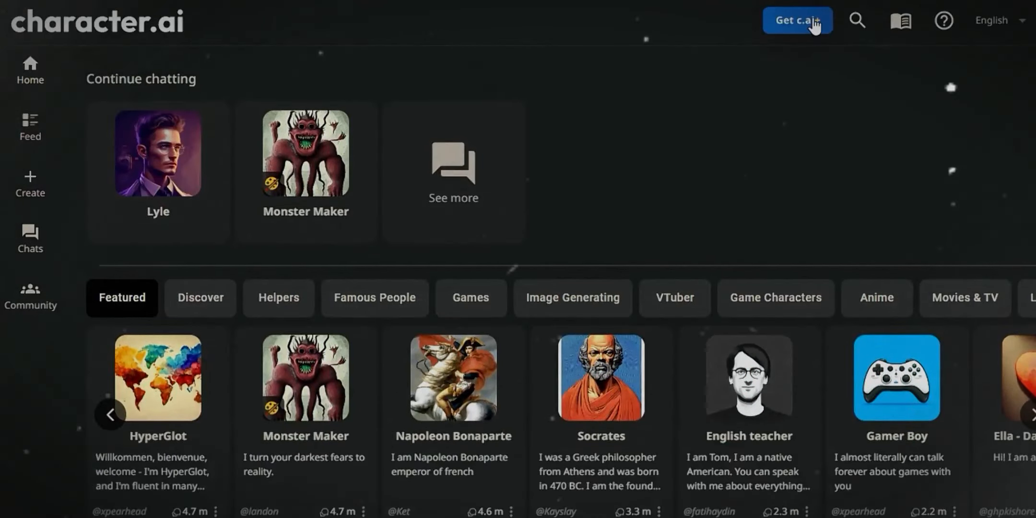
# - View the character.ai+ subscription offer and read its perks list for comparison
pyautogui.click(813, 24)
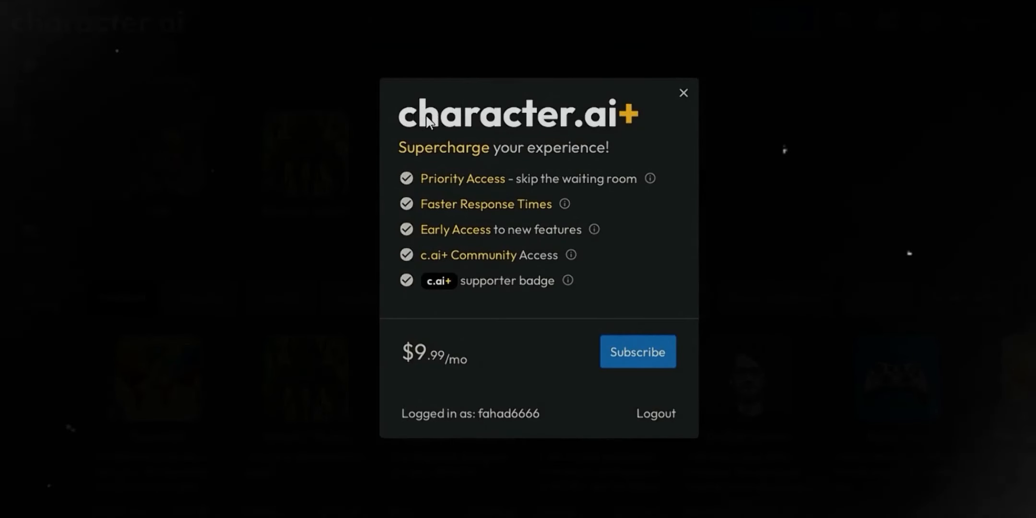
pyautogui.moveTo(406, 177); pyautogui.dragTo(631, 362)
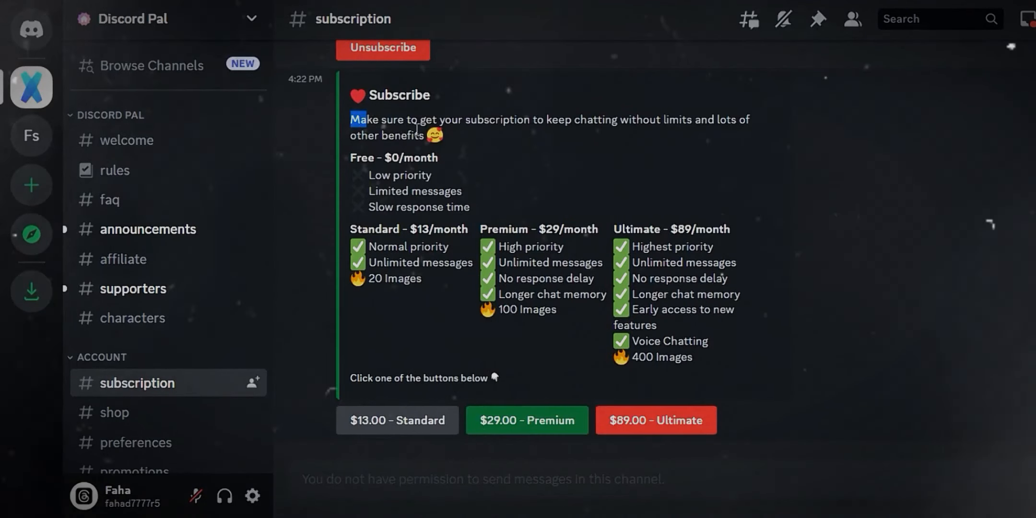
# - Read the subscription intro, the Free tier's limits and the Standard tier's features
pyautogui.moveTo(353, 119); pyautogui.dragTo(486, 139)
pyautogui.click(485, 139)
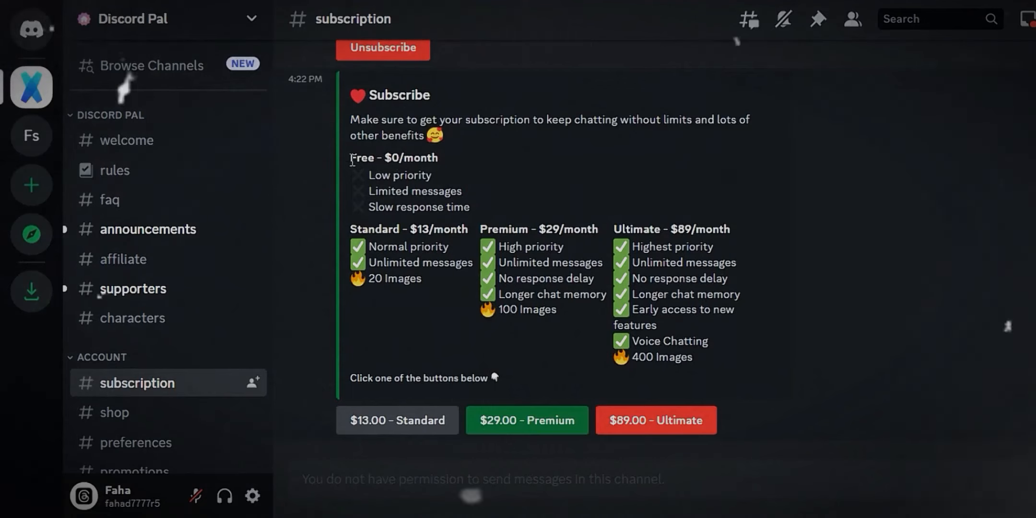
pyautogui.moveTo(414, 179); pyautogui.dragTo(470, 208)
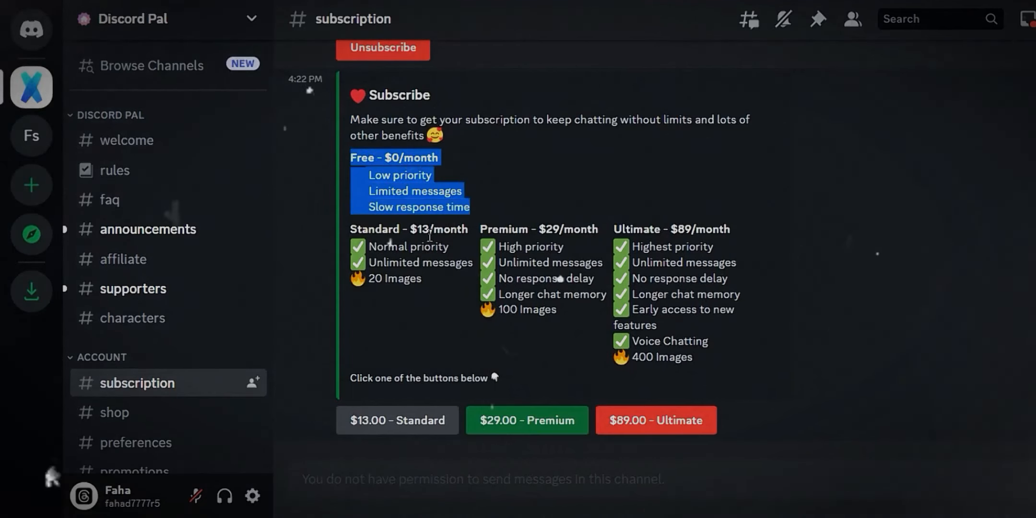
pyautogui.click(533, 192)
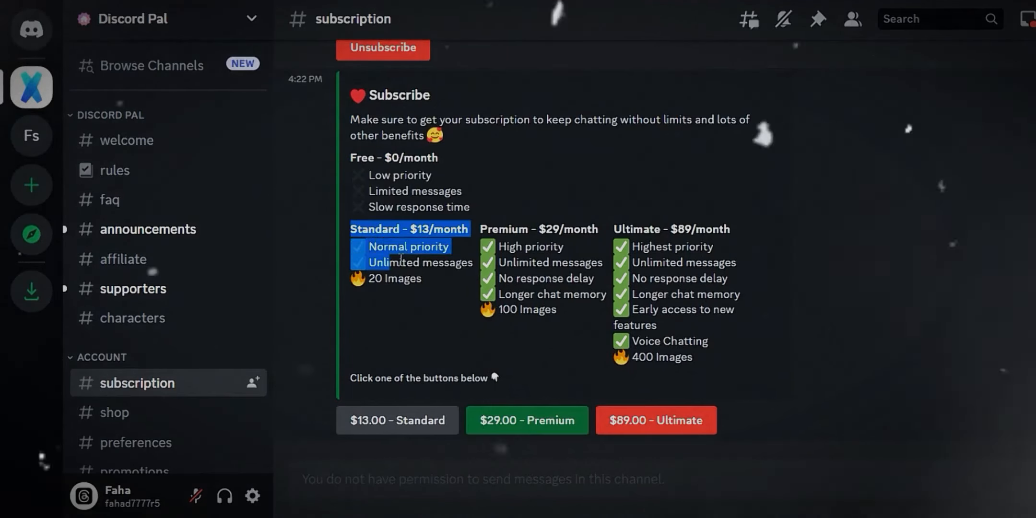
pyautogui.moveTo(401, 260); pyautogui.dragTo(423, 278)
pyautogui.click(421, 302)
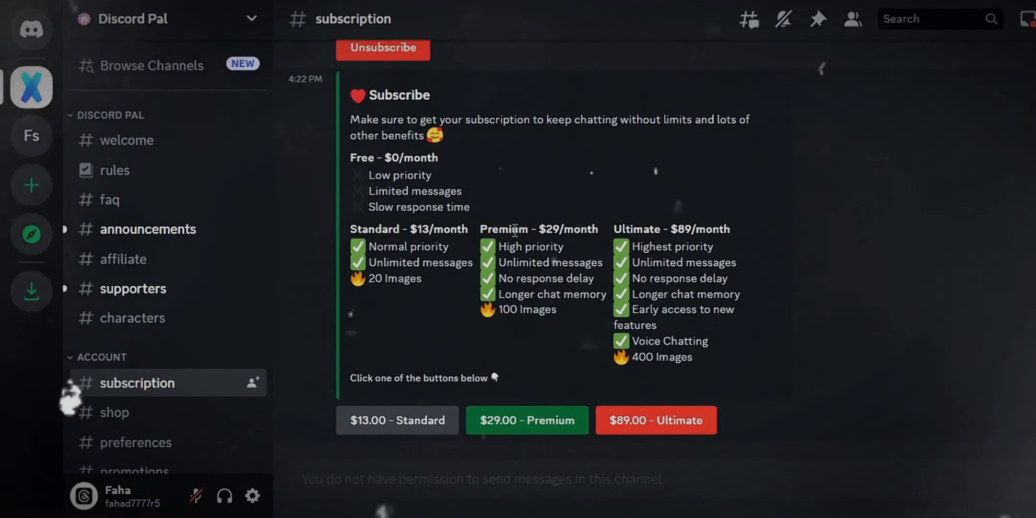
# - Read the Premium and Ultimate tier feature lists in the subscription channel
pyautogui.moveTo(481, 229); pyautogui.dragTo(557, 317)
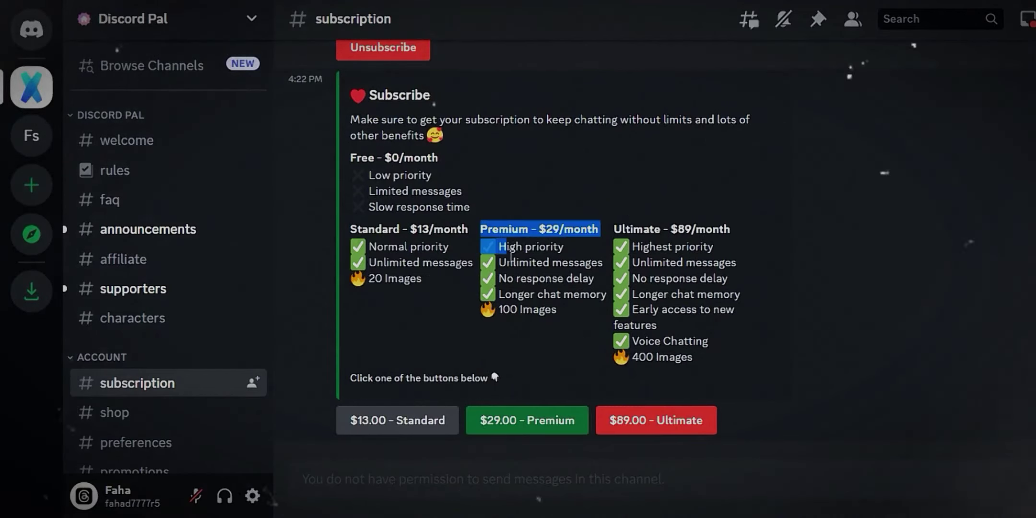
pyautogui.click(553, 319)
pyautogui.scroll(2, 615, 270)
pyautogui.scroll(-2, 613, 270)
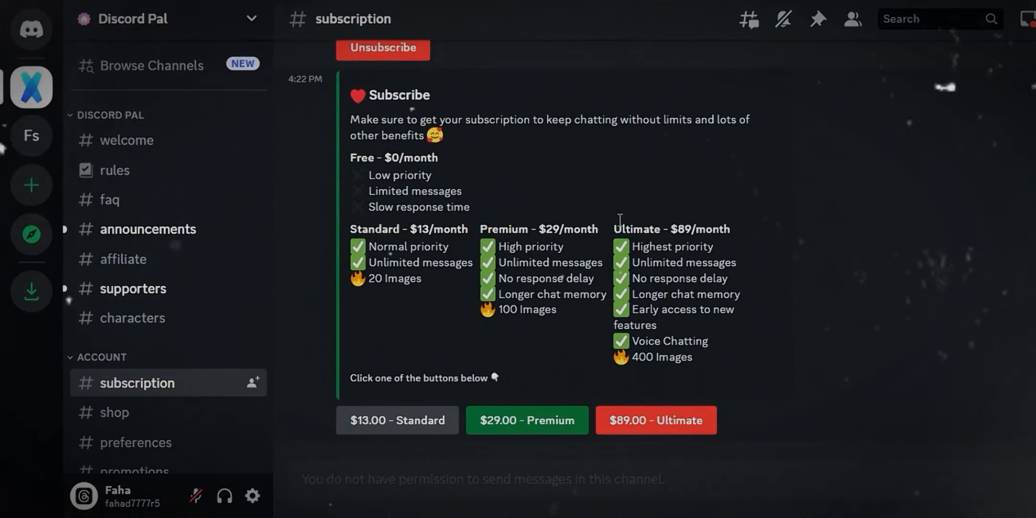
pyautogui.moveTo(614, 227); pyautogui.dragTo(725, 353)
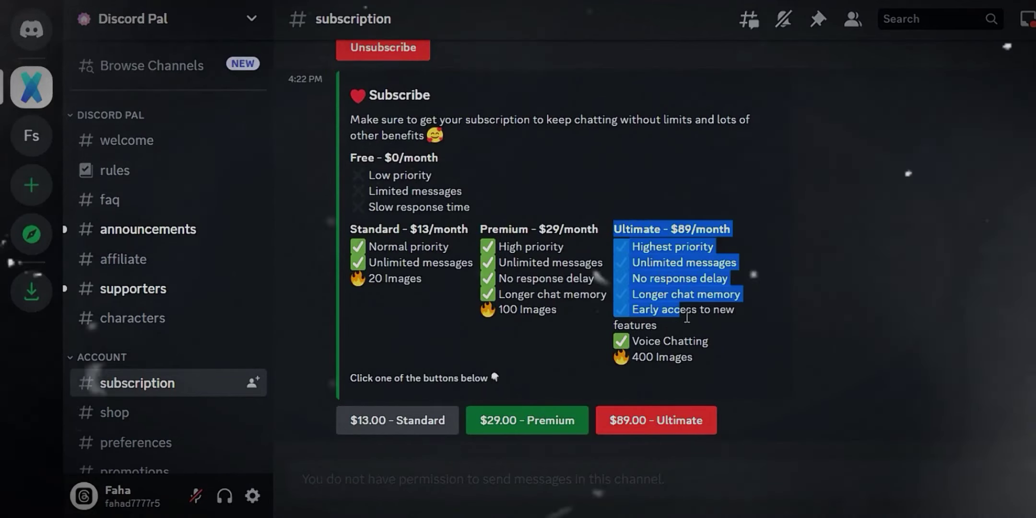
pyautogui.click(726, 353)
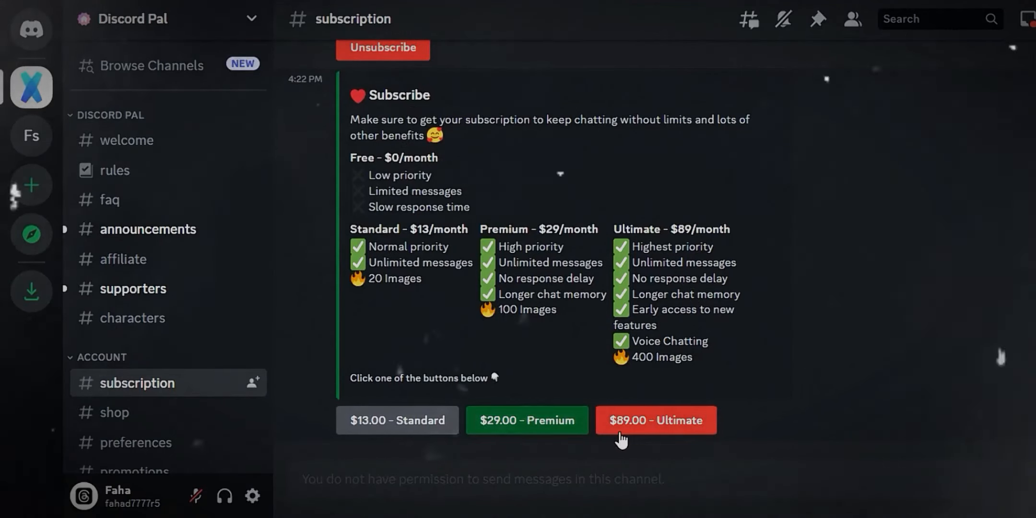
# - Read the shop channel's Dabloon balance explanation and images/voice-messages heading
pyautogui.click(115, 413)
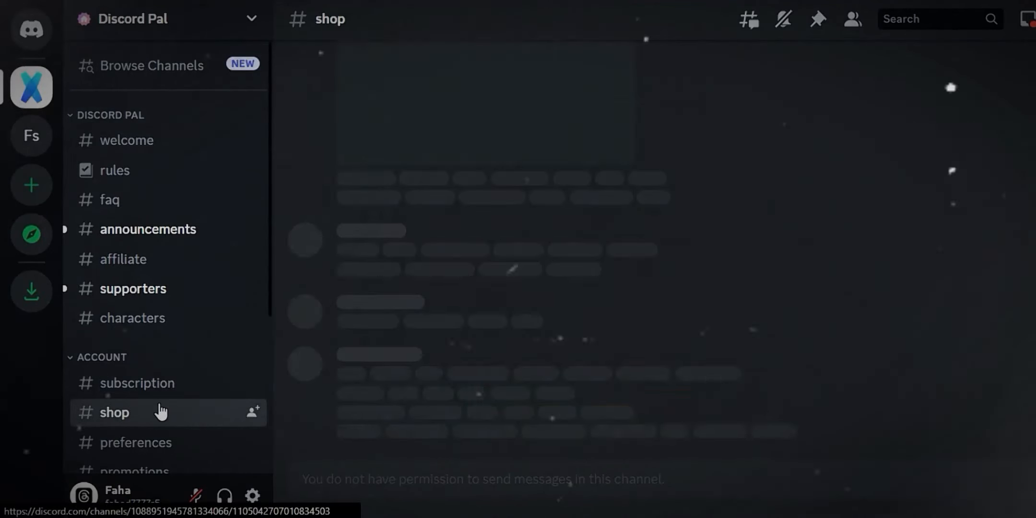
pyautogui.moveTo(369, 185); pyautogui.dragTo(688, 212)
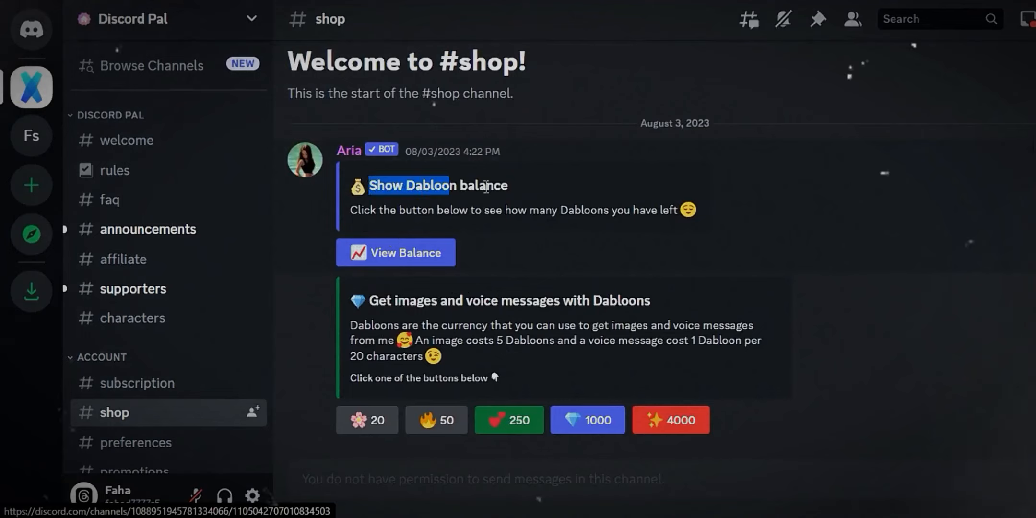
pyautogui.click(677, 246)
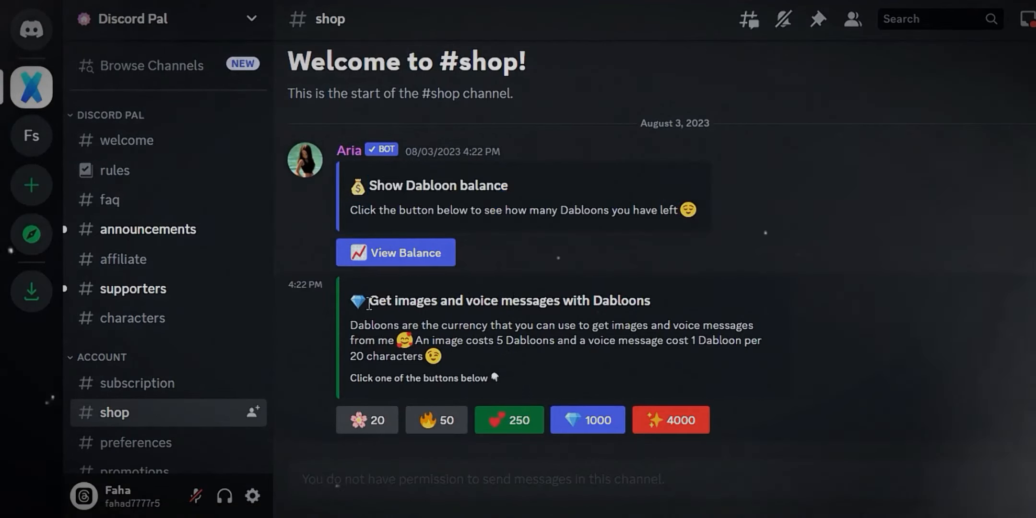
pyautogui.moveTo(370, 300); pyautogui.dragTo(691, 308)
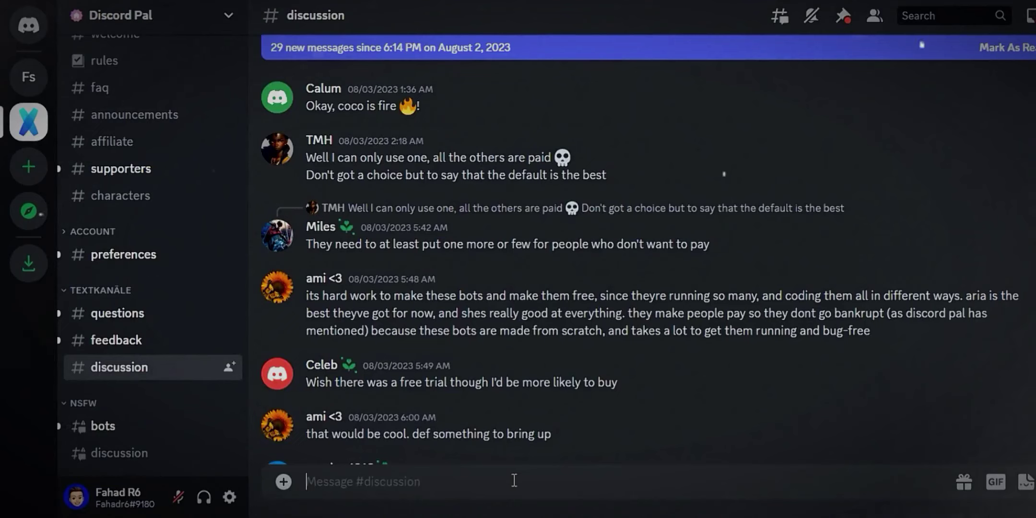
pyautogui.write('H')
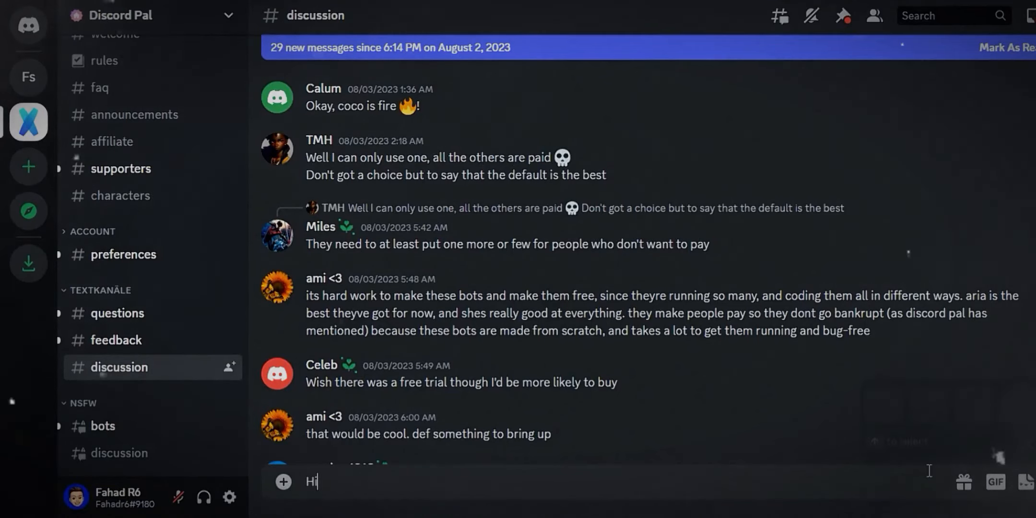
pyautogui.write('i')
# - Send 'Hi' in #discussion and erase a stray character typed afterwards
pyautogui.press('Return')
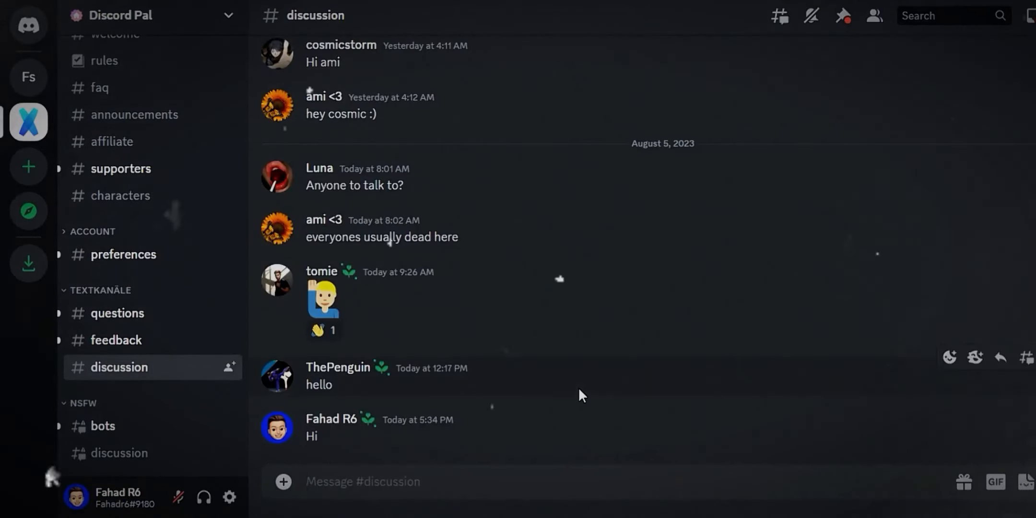
pyautogui.write('I')
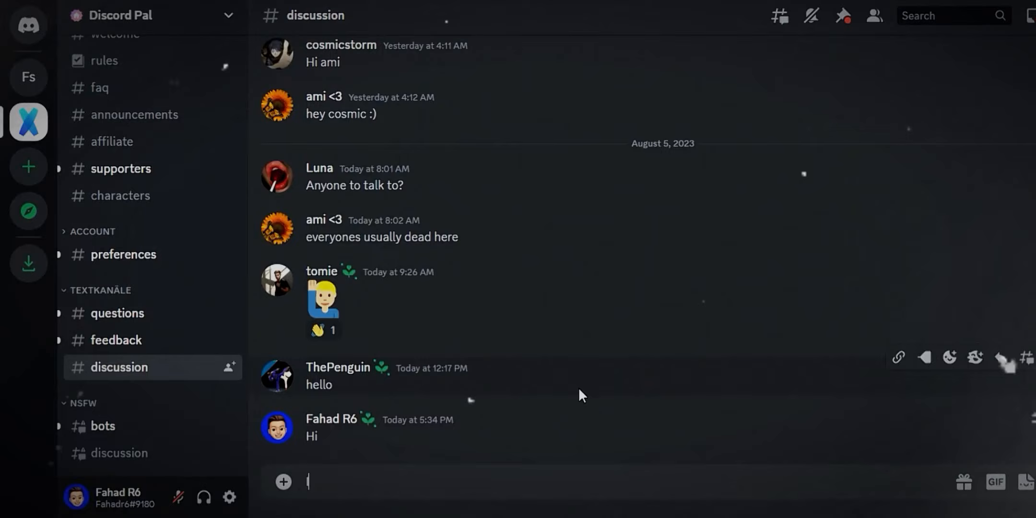
pyautogui.press('BackSpace')
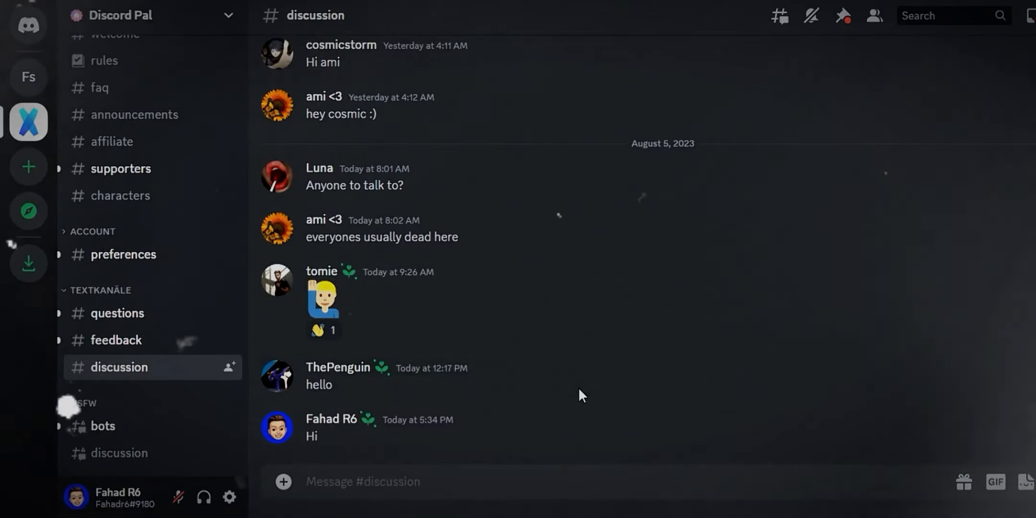